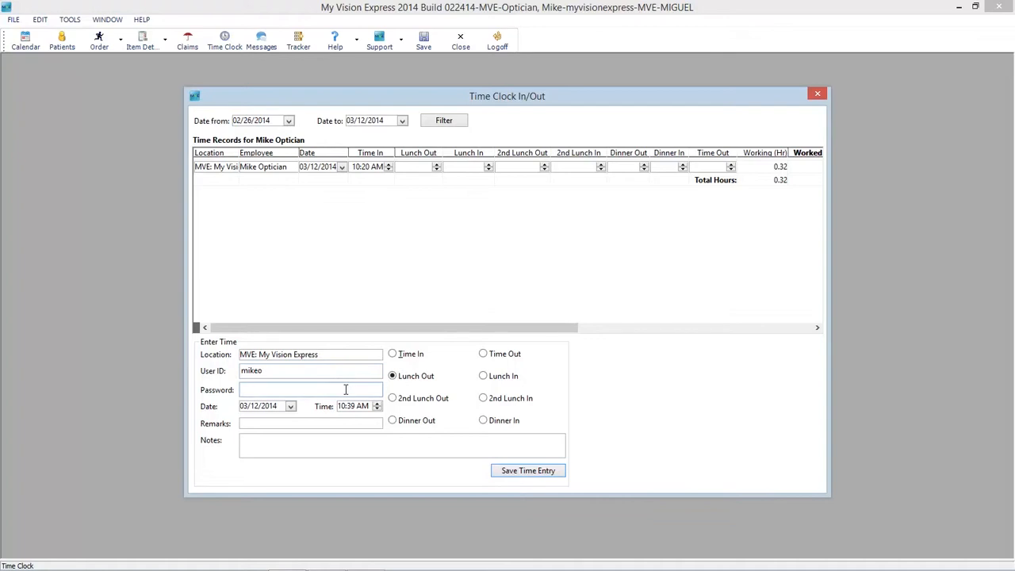
Step: Enter the account password and save the Lunch Out time entry
text(*******)
click(508, 473)
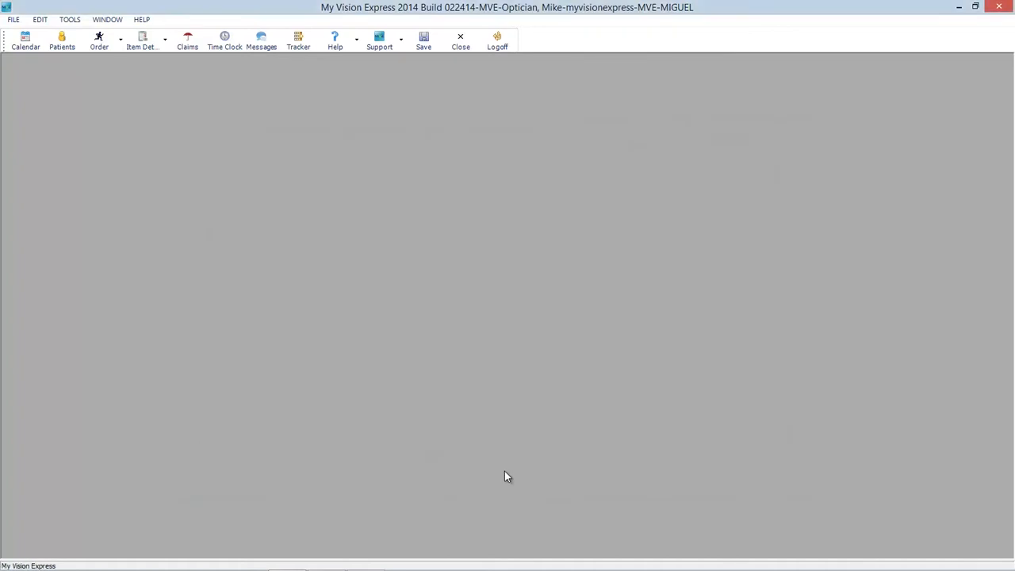
Step: Reopen the Time Clock and save a Lunch In entry, authorised with the account password
click(228, 42)
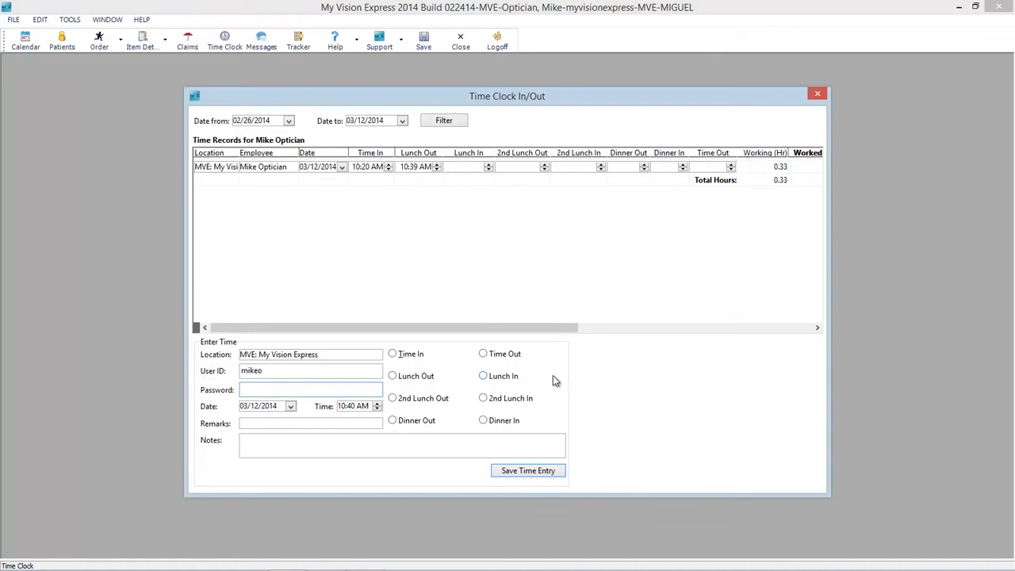
drag(562, 328, 491, 328)
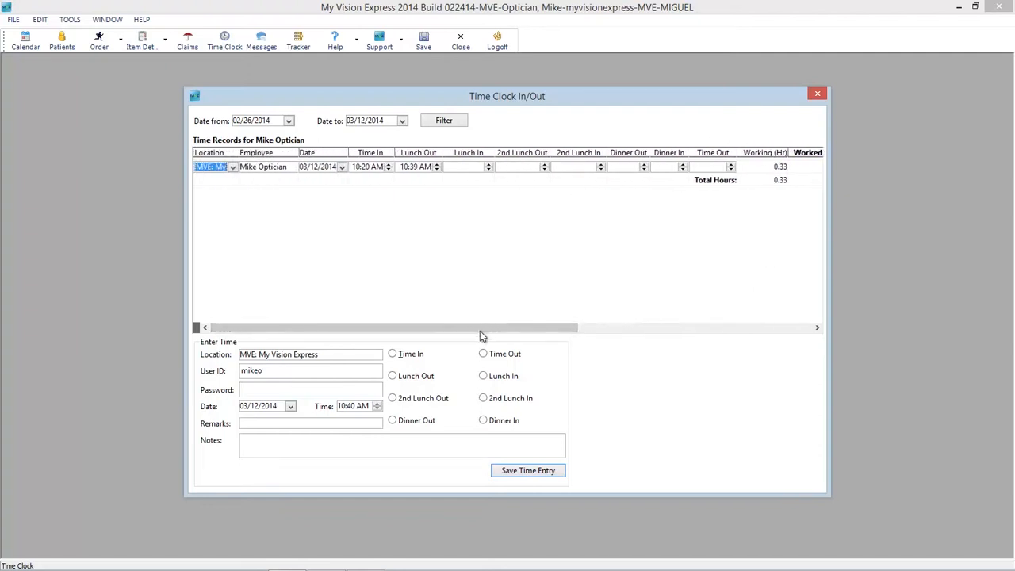
click(483, 376)
click(345, 389)
text(••••••••)
key(Return)
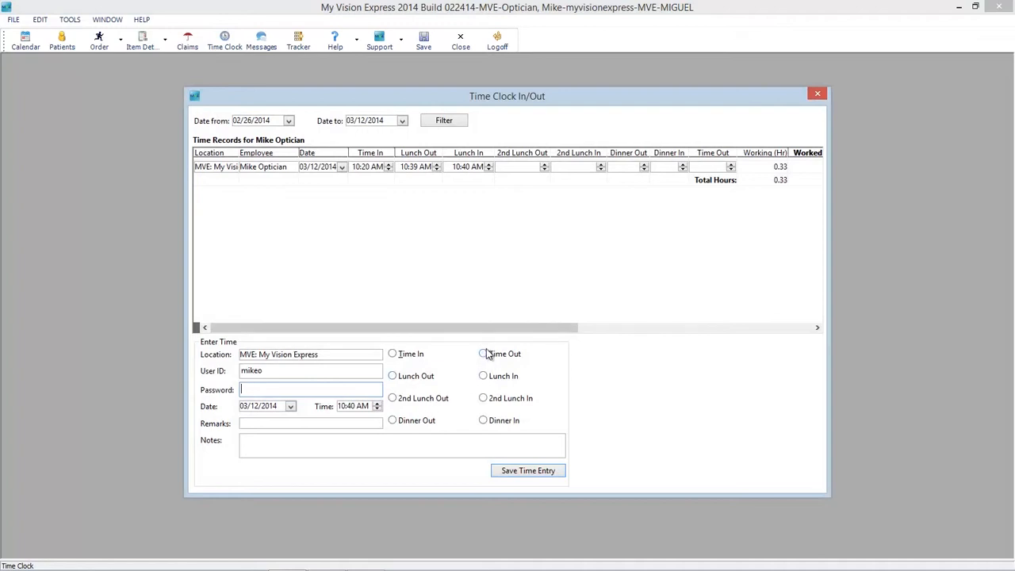
Step: Choose Time Out as the entry type and enter the account password for it
click(483, 355)
click(295, 389)
text(••••••••)
Step: Write the note "Please adjust time for clock in to 10 was unable to clock in due to waiting customer" on the time entry
click(289, 439)
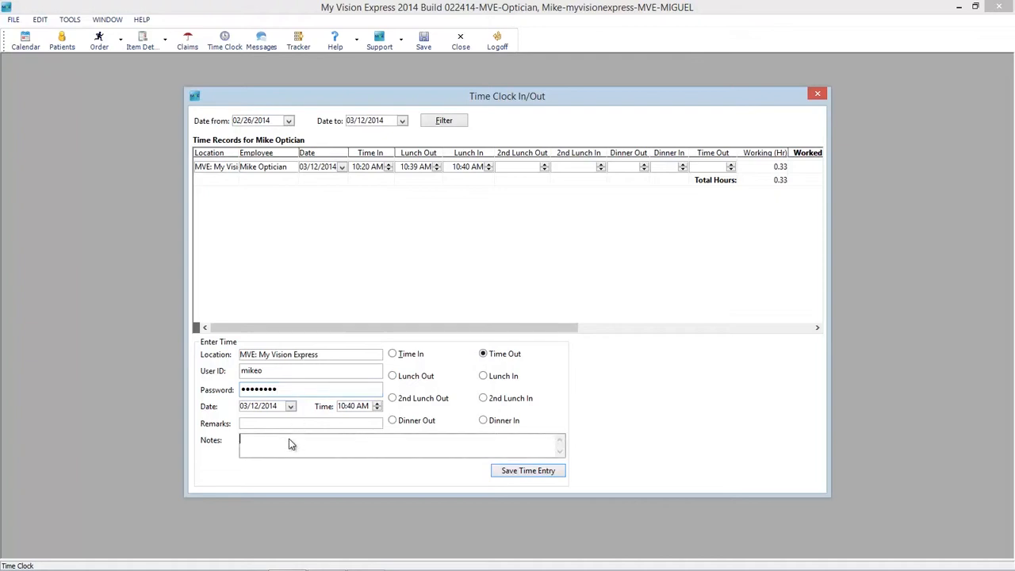
text(Please)
text(adjust time for clock in to 10)
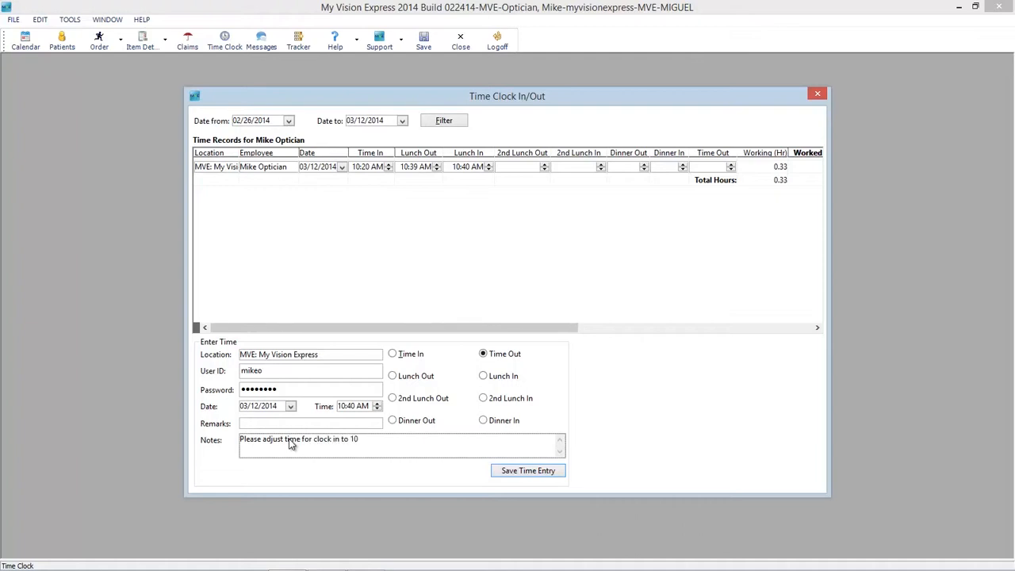
text( was unable to clock in due to w)
key(BackSpace)
key(BackSpace)
text(iting customer)
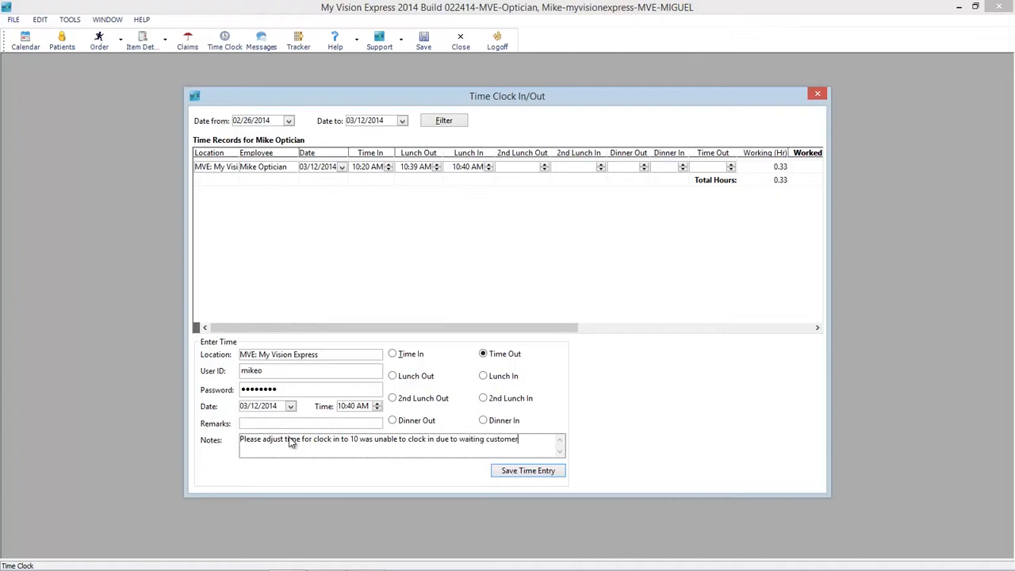
Step: Append ". Also I returned from lunch at 11." to the note and save the Time Out entry
text(. Also I)
text( retu)
text(rned from lunc)
text(h at )
text(11.)
click(526, 471)
Step: Reopen the Time Clock, check the time-out, worked-hours and notes columns of the record, and close it
click(228, 40)
drag(397, 334, 606, 339)
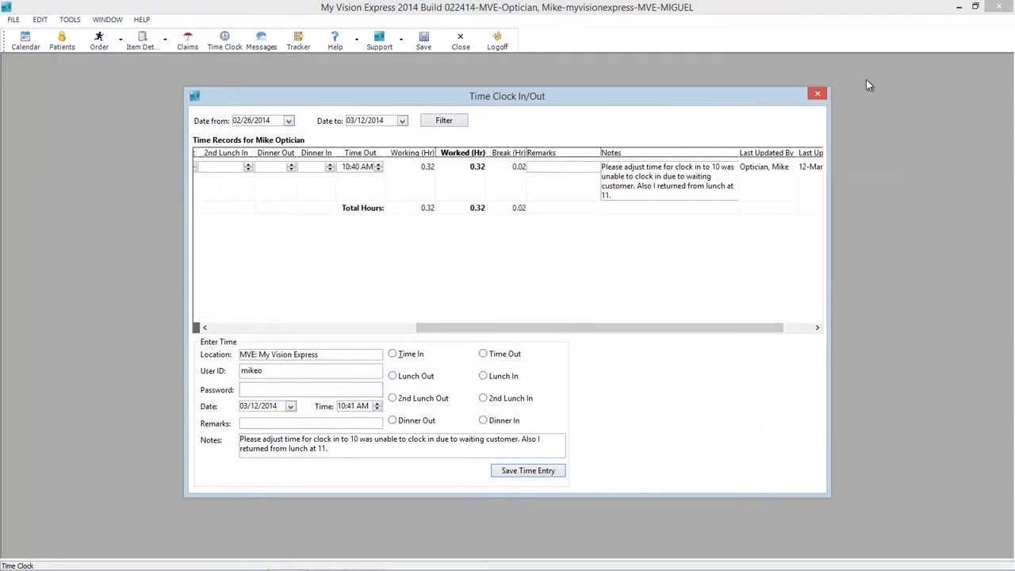
click(817, 96)
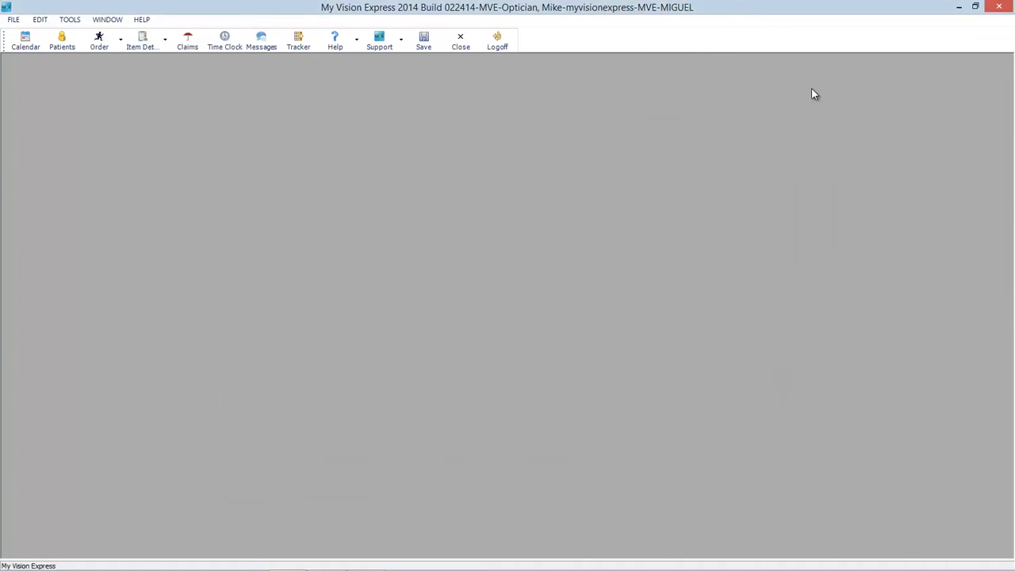
Step: Log off, log back in with the admin user ID, and check the Time Clock window's record-editing options
click(505, 41)
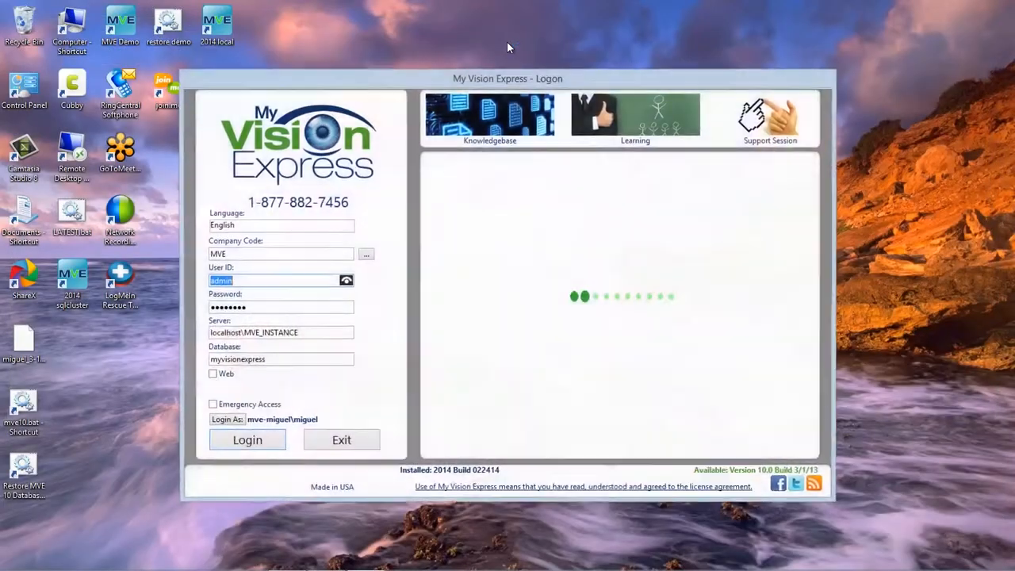
click(256, 442)
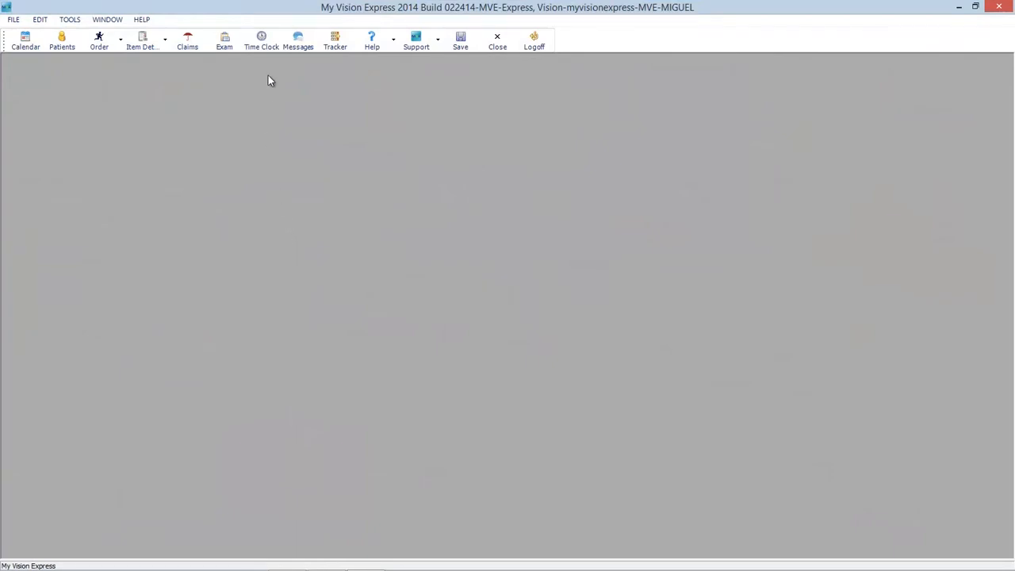
click(262, 44)
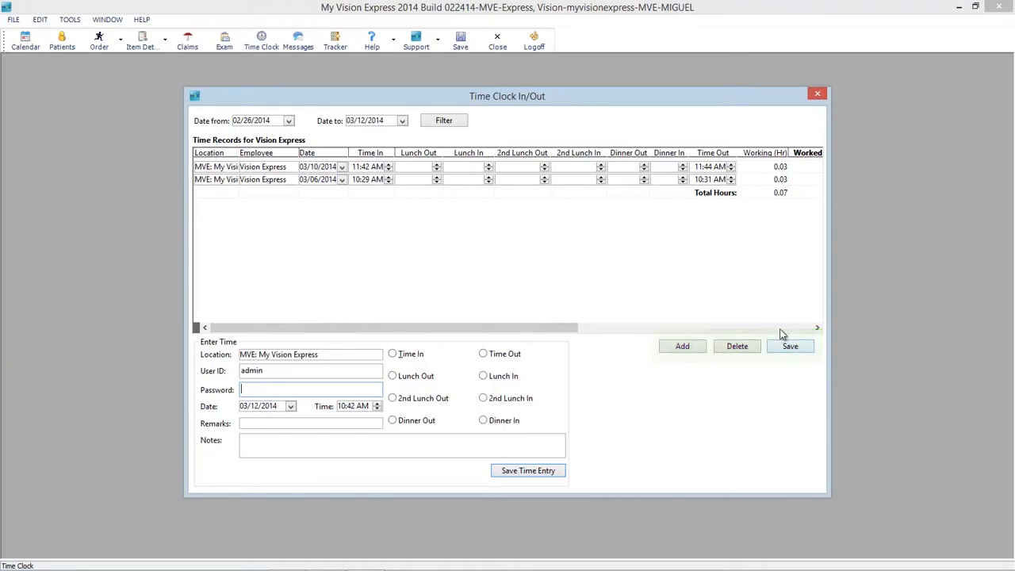
click(823, 93)
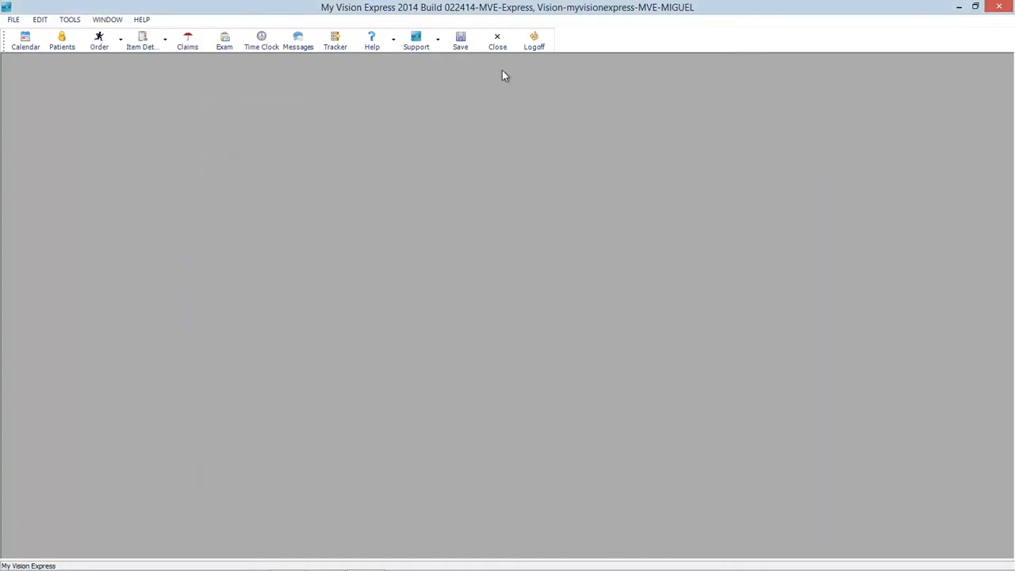
Step: Open the security settings in Company Information and select the Billing security group
click(12, 21)
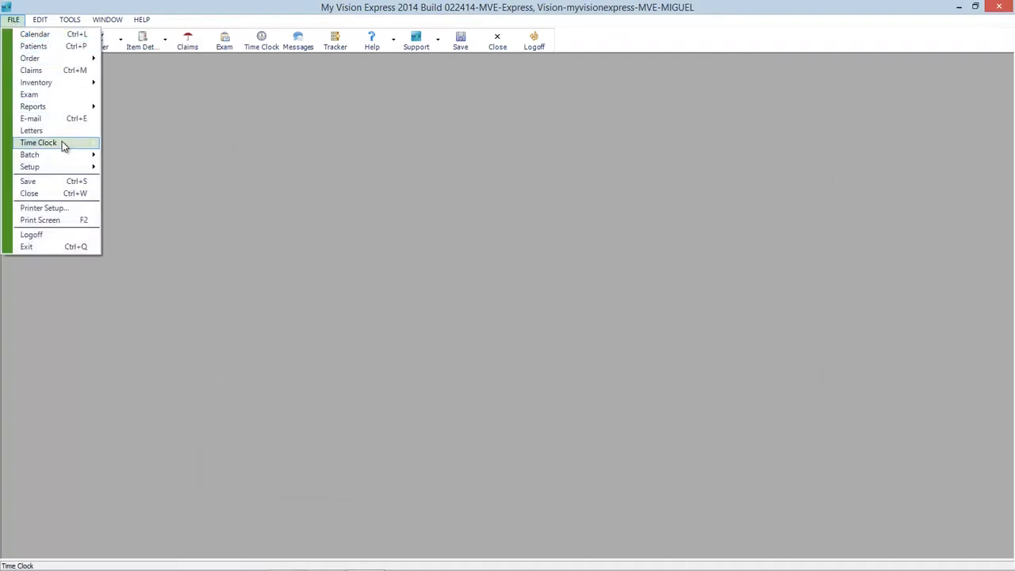
mouse_move(64, 173)
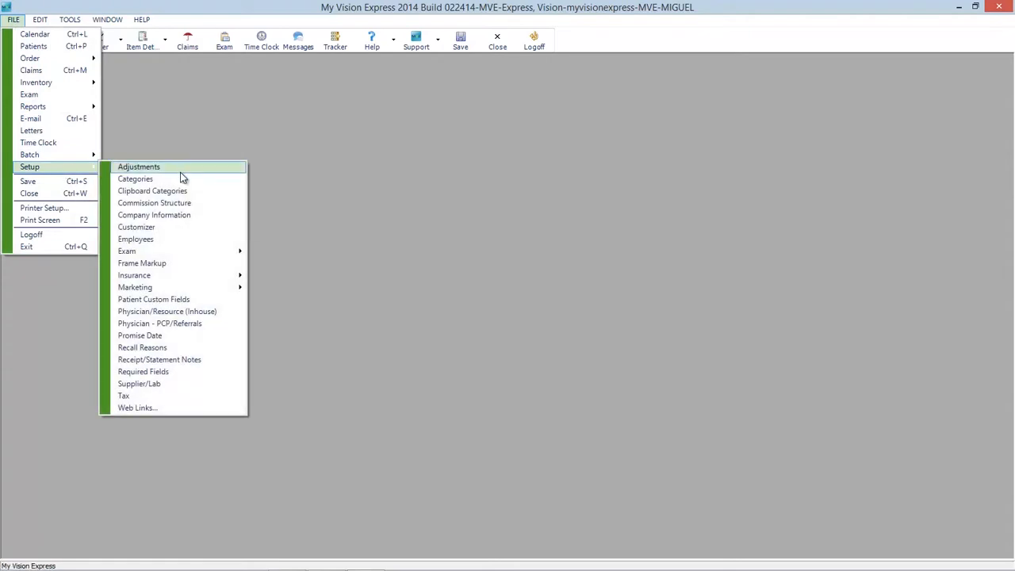
click(176, 216)
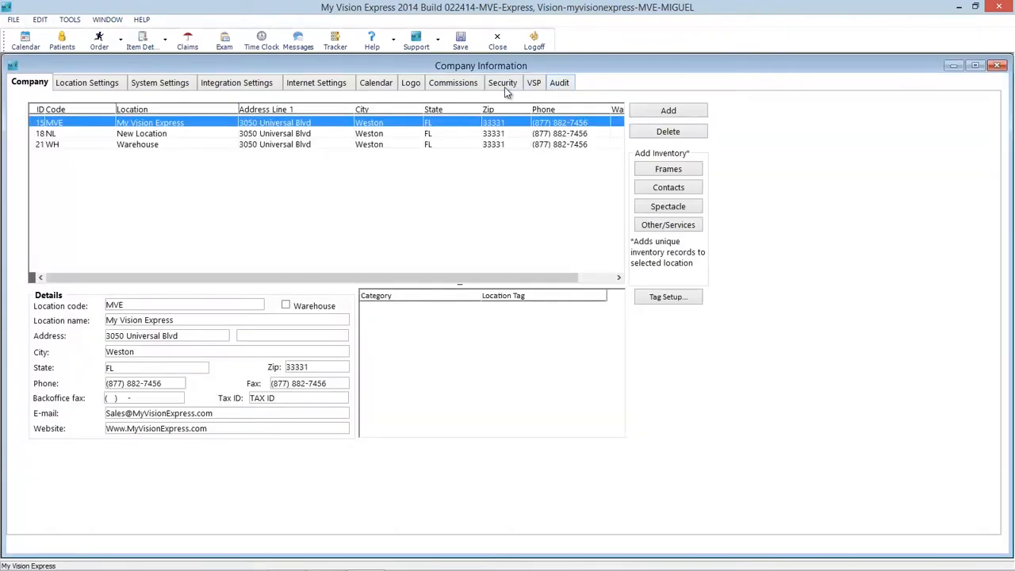
click(497, 83)
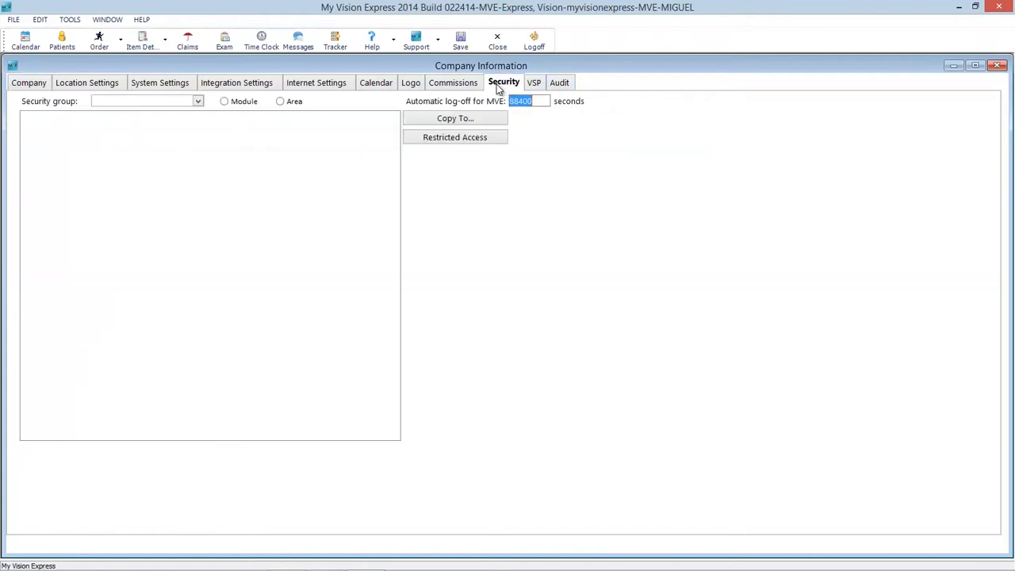
click(198, 102)
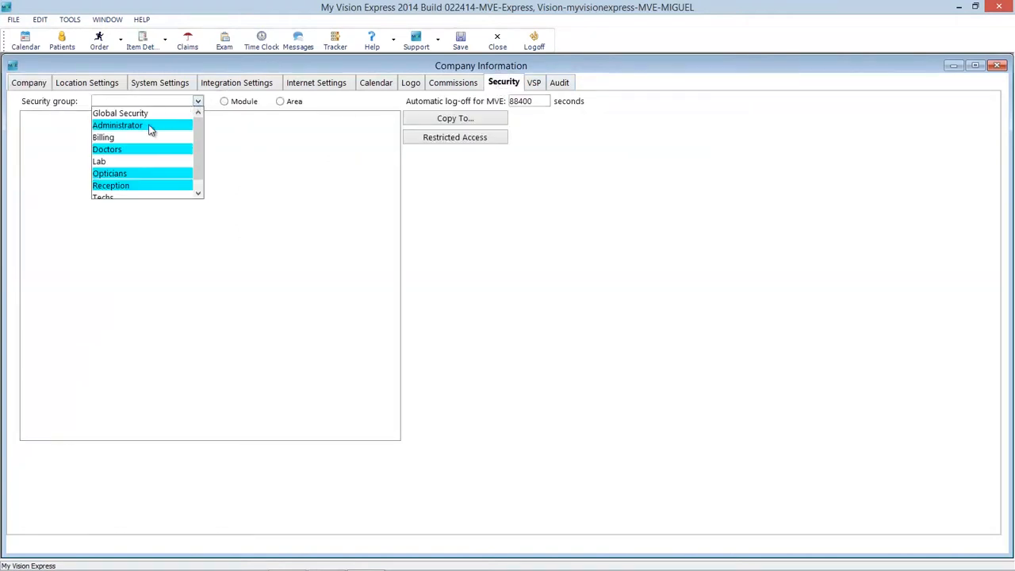
click(135, 140)
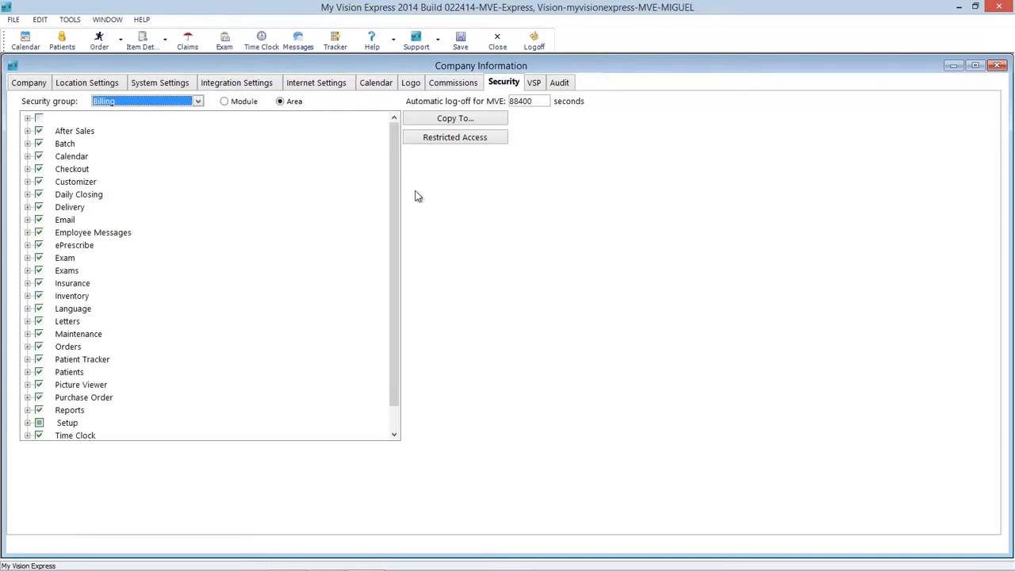
Step: Revoke the Billing group's permissions for the Time Clock screen's Delete, Save and Add buttons, then save and close Company Information
drag(392, 259, 392, 285)
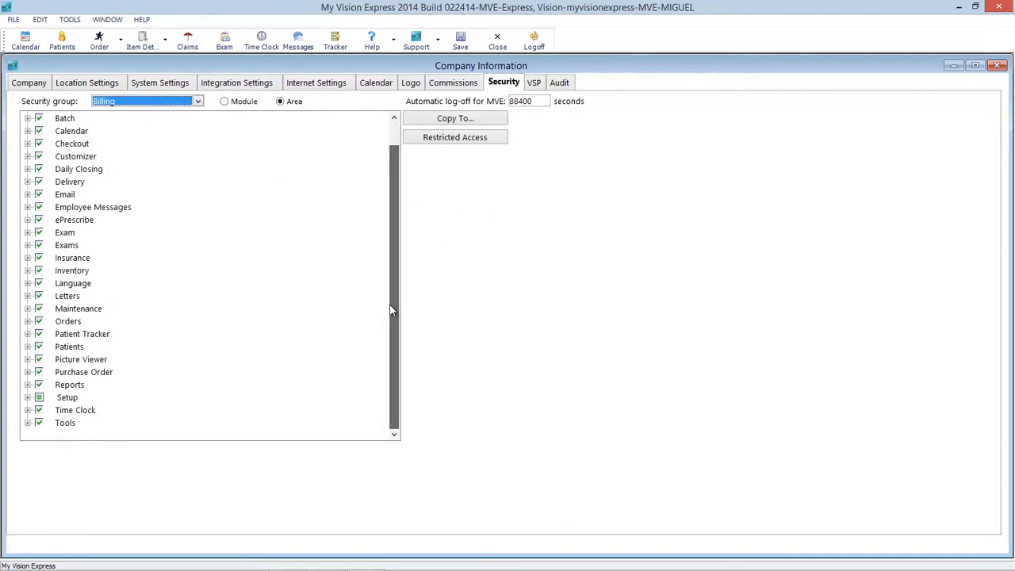
click(28, 410)
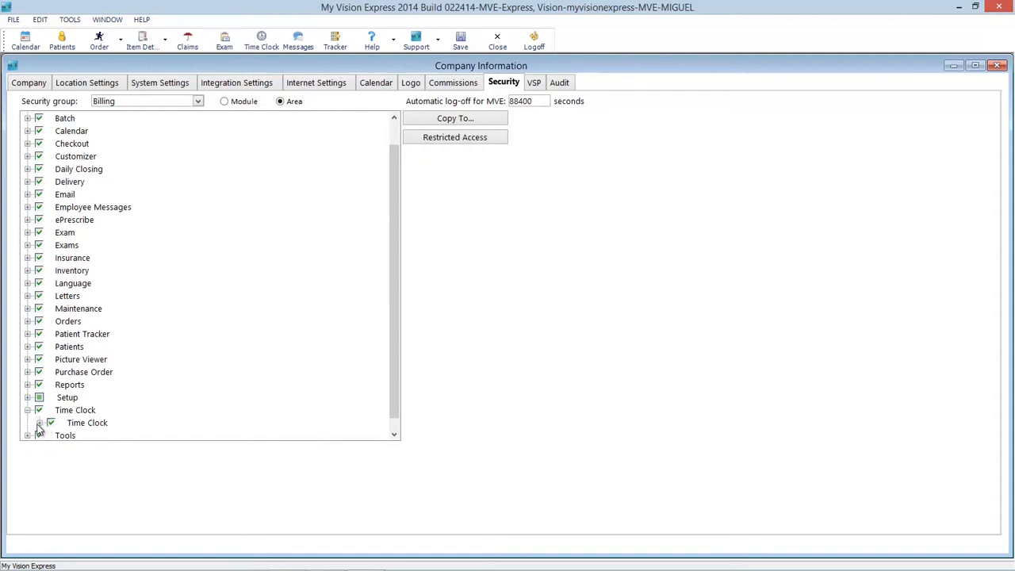
click(38, 426)
click(39, 423)
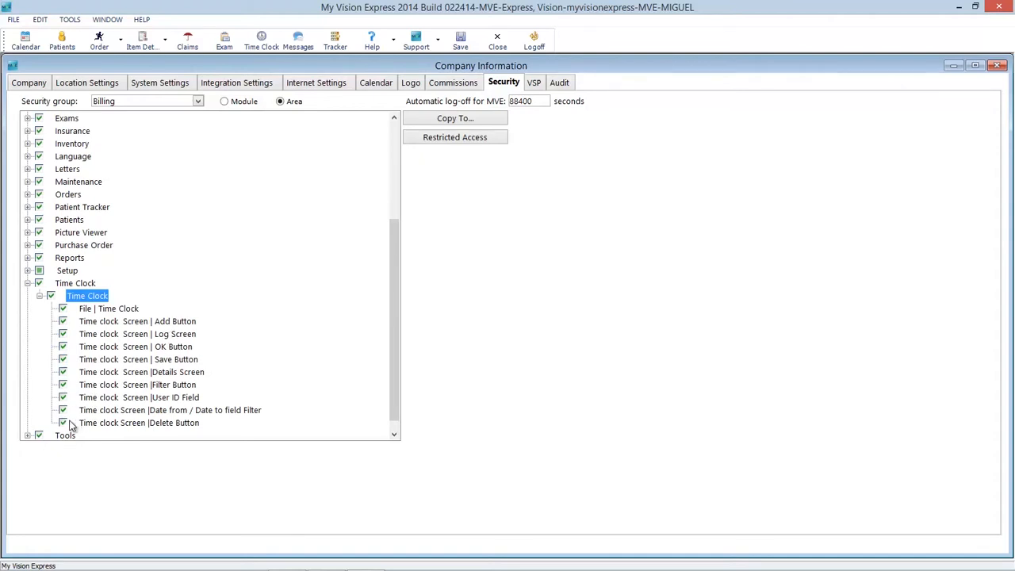
click(64, 424)
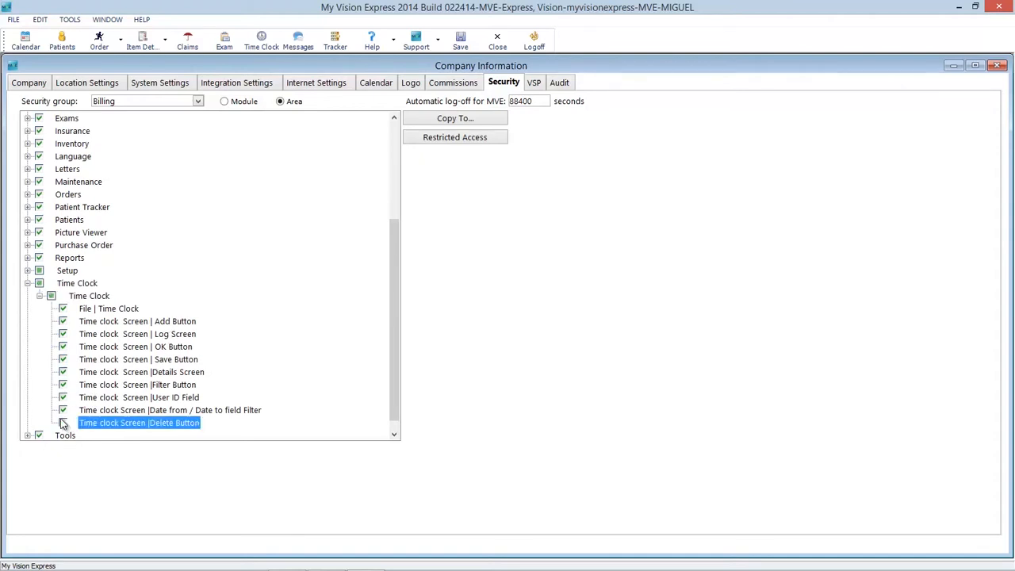
click(64, 361)
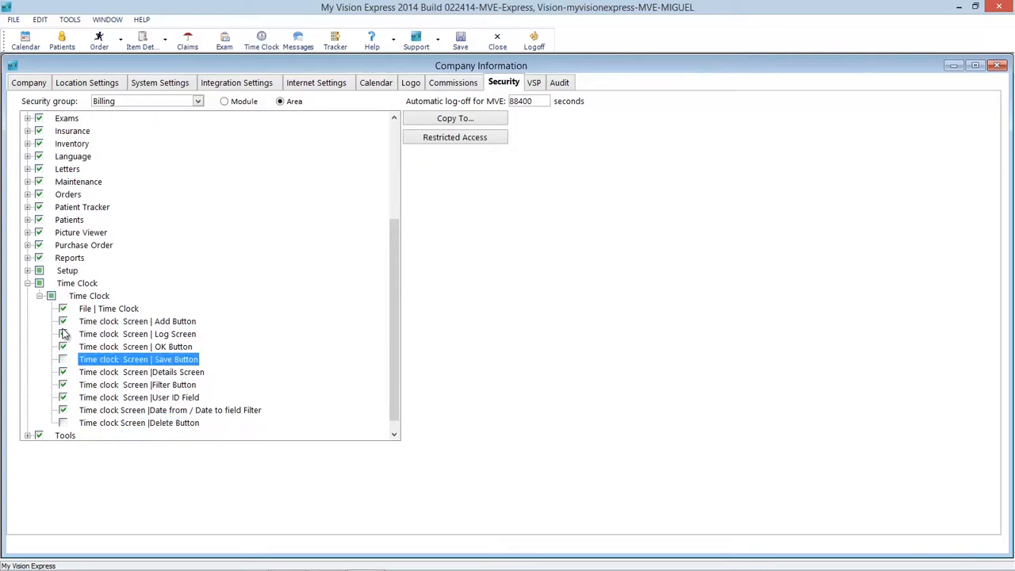
click(65, 322)
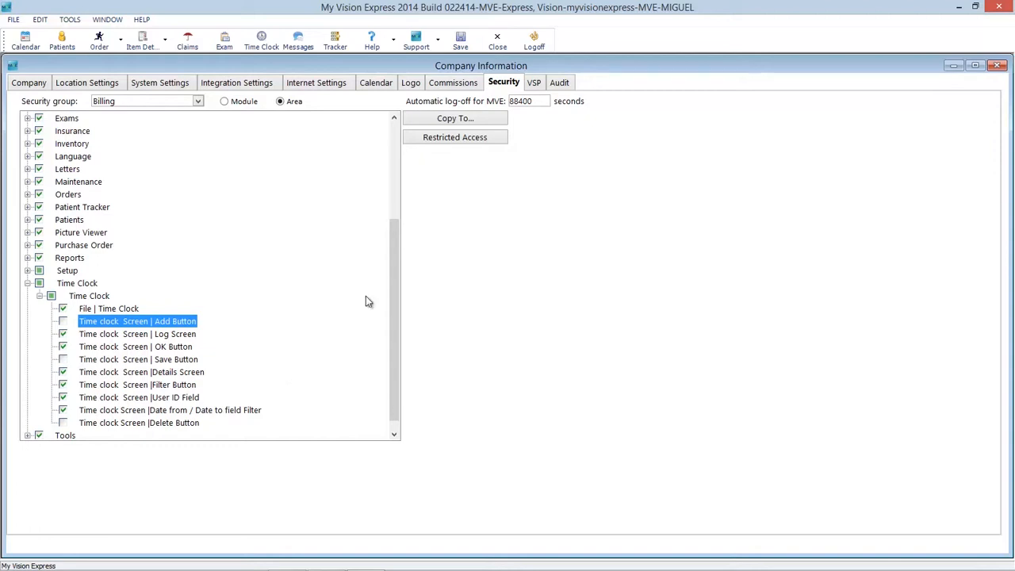
click(462, 46)
click(997, 66)
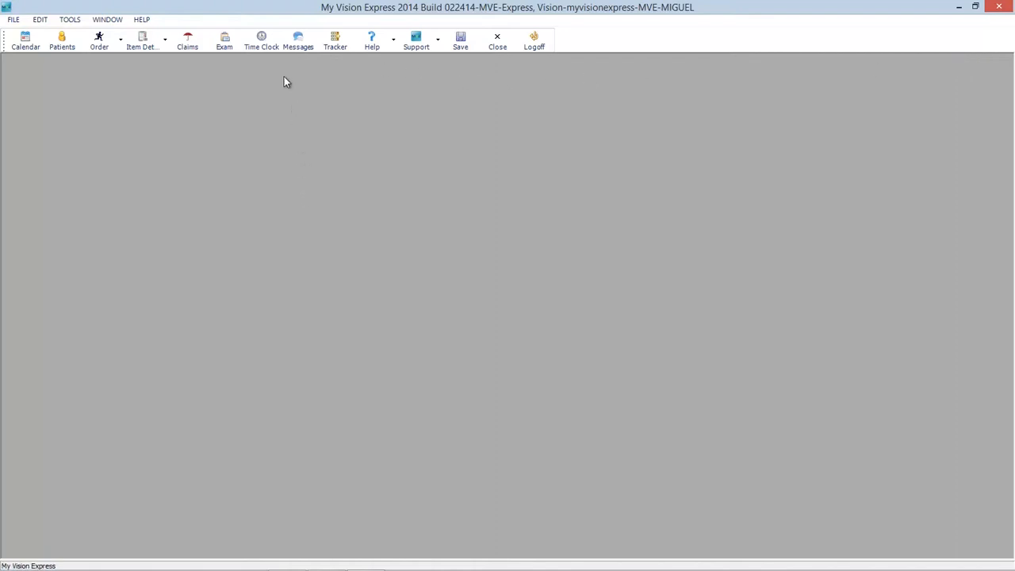
Step: Open the Time Clock and load the optician's time records by entering that employee's user ID
click(265, 42)
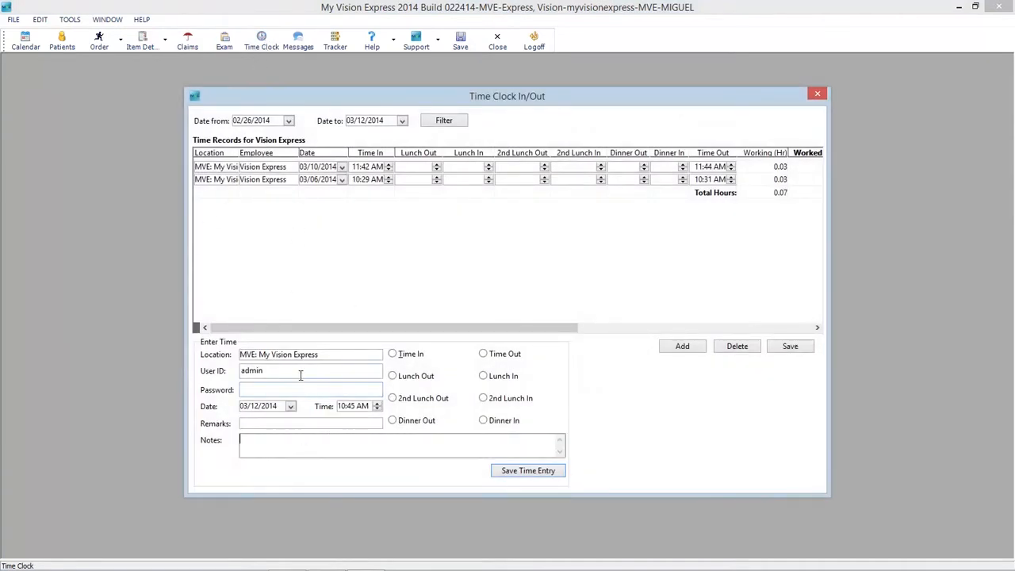
drag(269, 370, 229, 365)
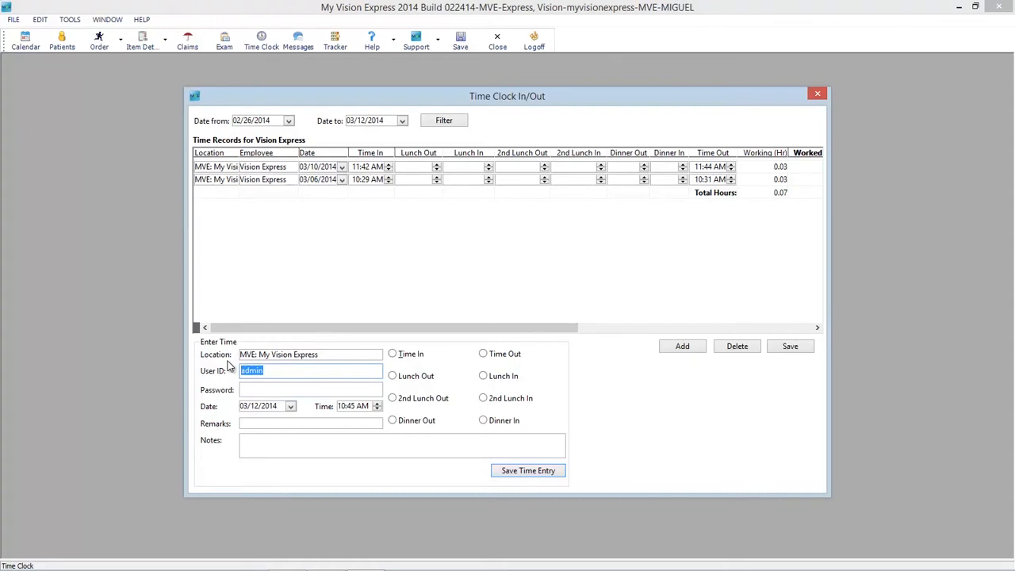
text(mikeo)
key(Tab)
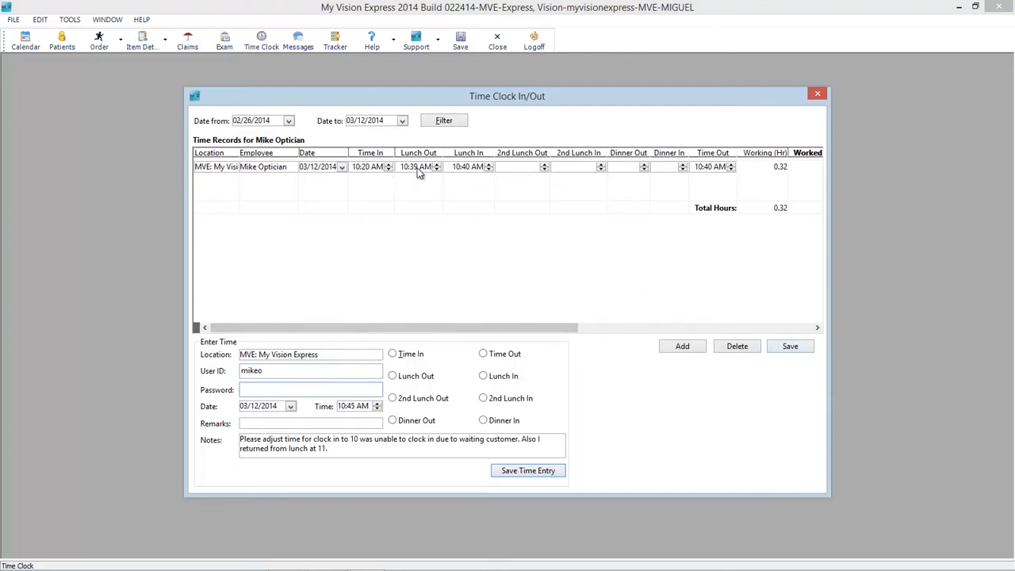
Step: Set the 03/12/2014 record's Time In to 10:00 AM and Lunch In to 11:00 AM, and save the record
click(366, 168)
click(467, 168)
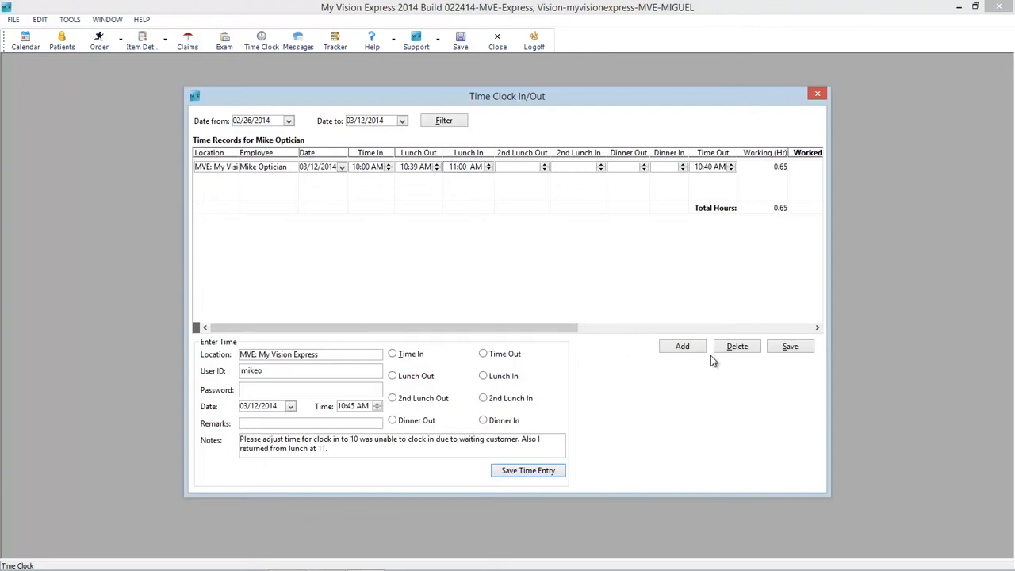
click(790, 347)
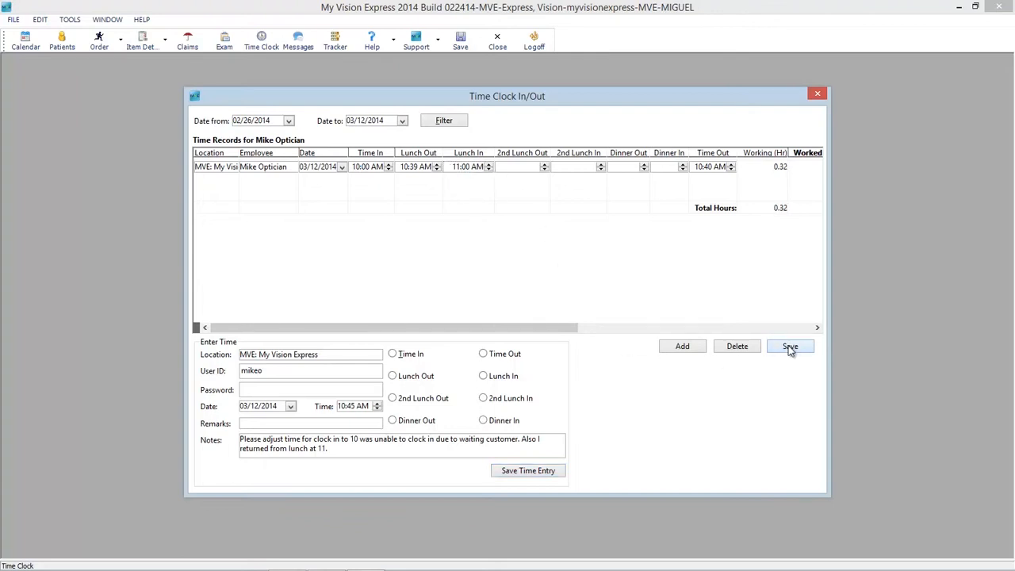
Step: Set the record's Time Out to 6:00 PM and save the change
drag(539, 327, 566, 328)
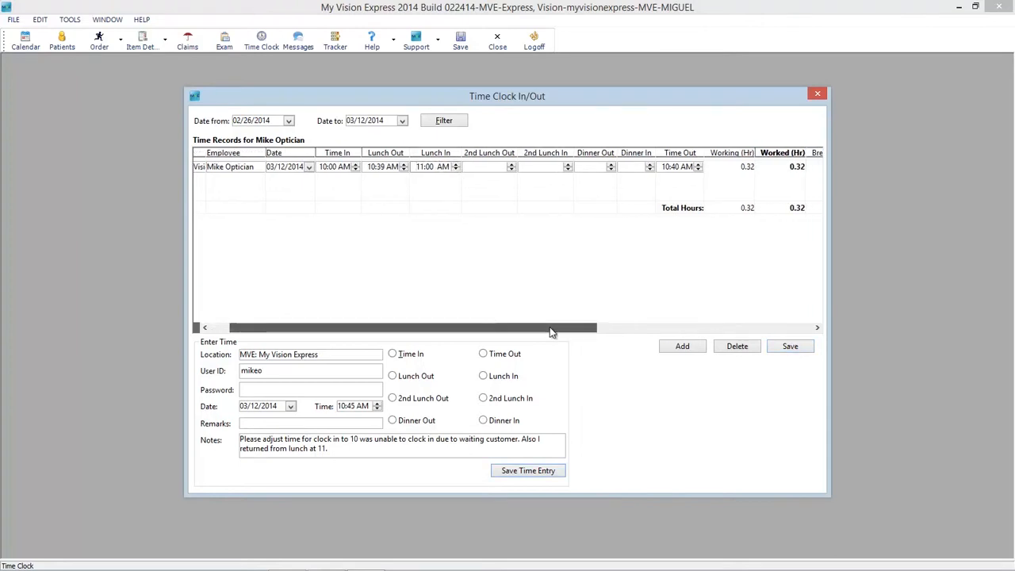
click(681, 168)
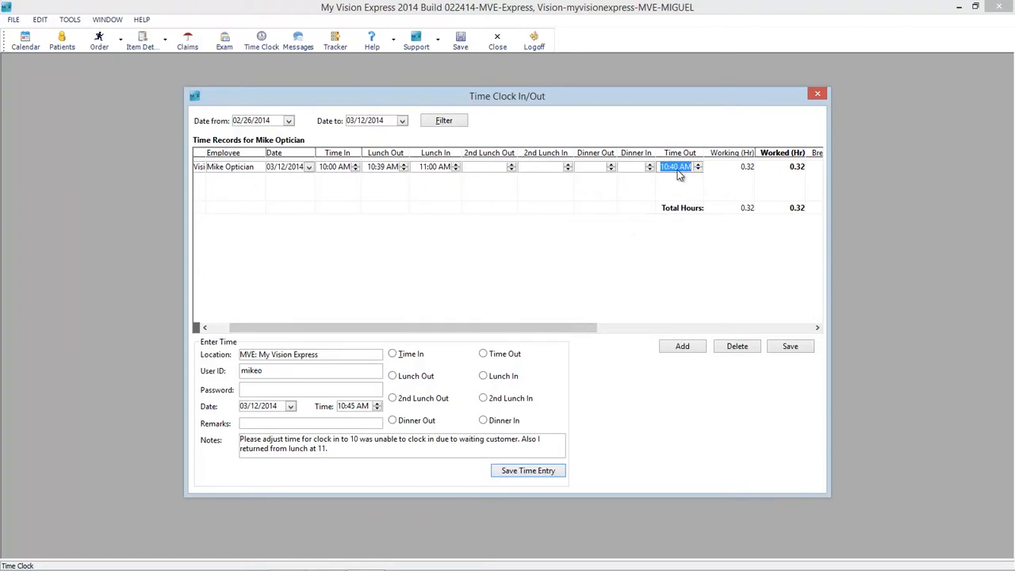
text(000)
click(686, 169)
text(p)
key(Tab)
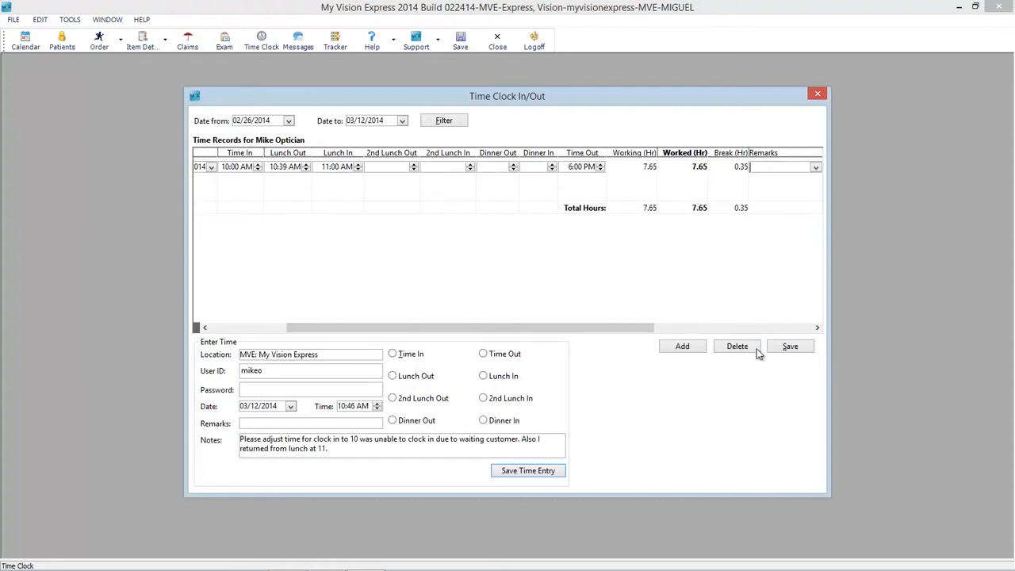
click(790, 347)
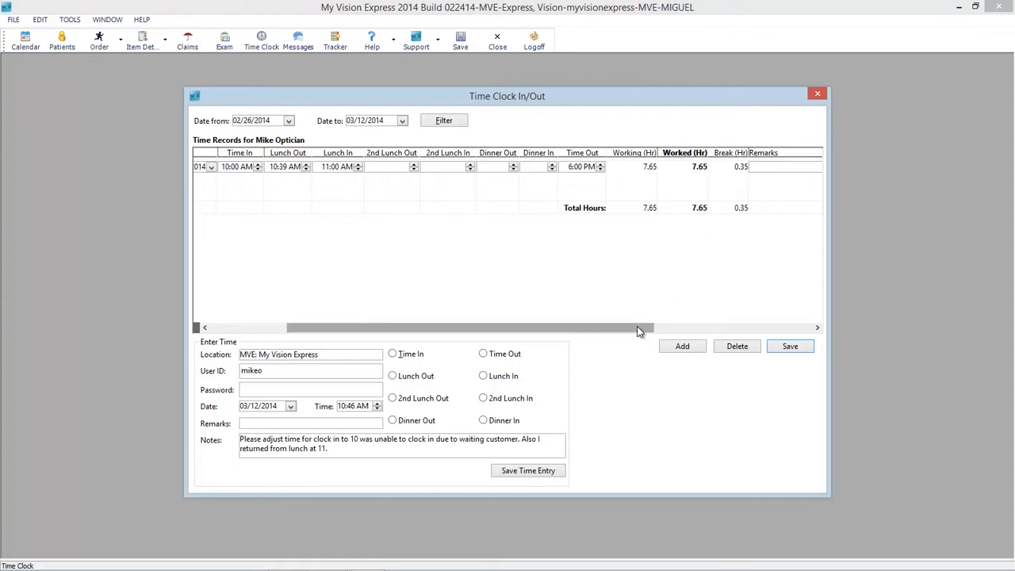
Step: Check all columns of the optician's 03/12/2014 time record, then close the Time Clock window
click(746, 329)
click(746, 328)
drag(755, 328, 578, 325)
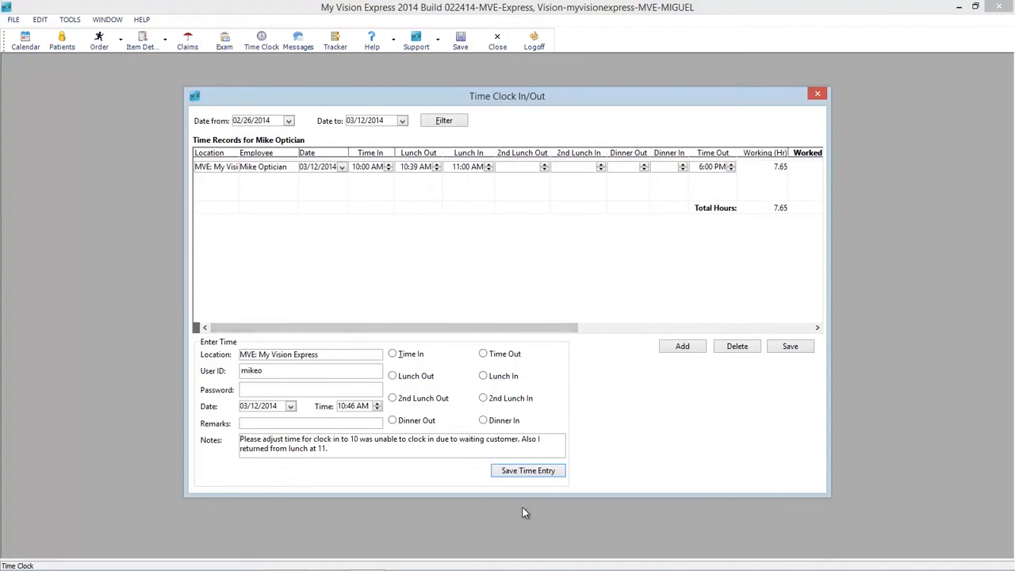
click(815, 95)
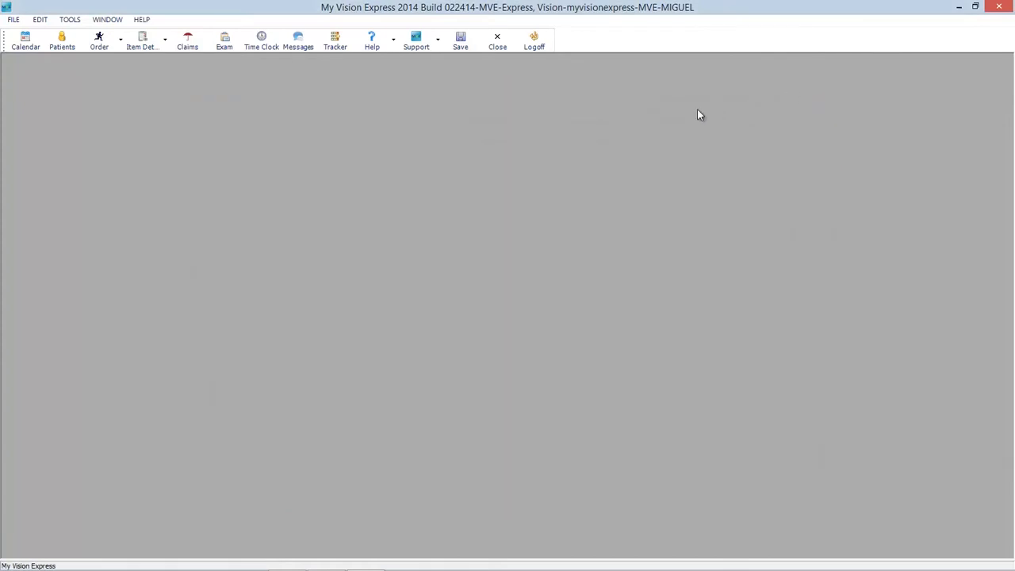
Step: Run the Employee Timesheet report for all employees from 01/26/2014 to 03/12/2014 and view the optician's entry
click(12, 20)
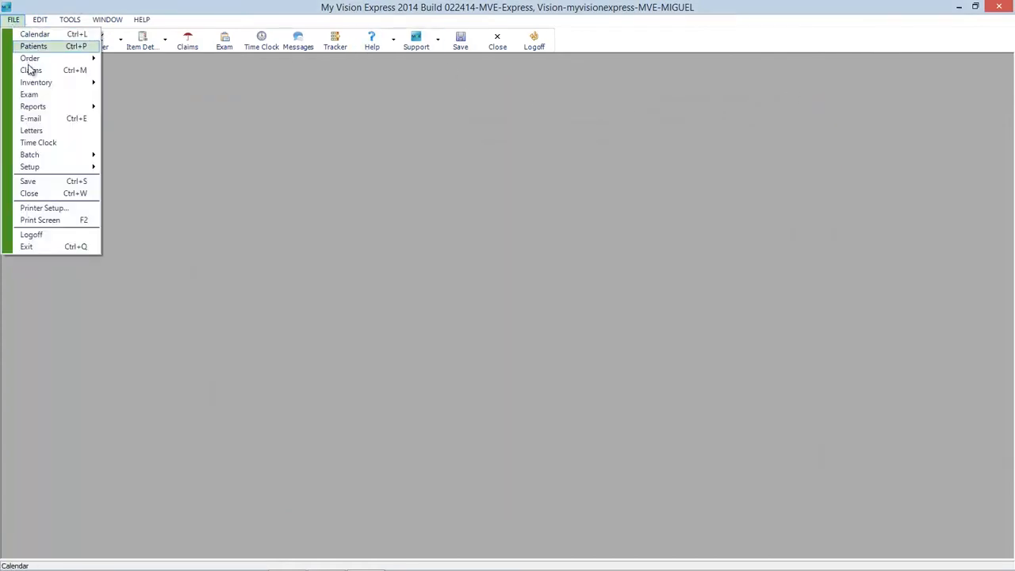
mouse_move(64, 113)
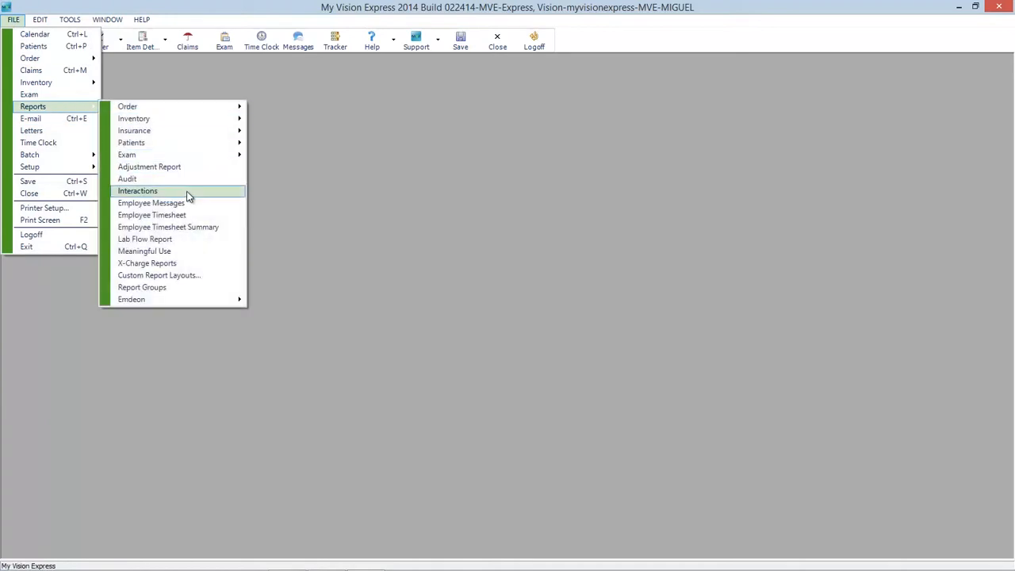
click(182, 214)
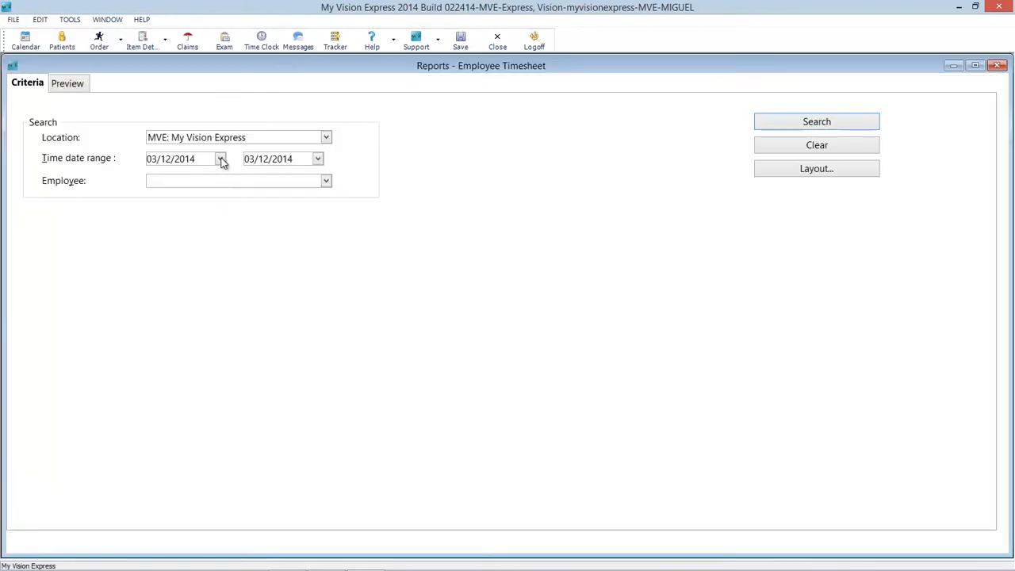
click(220, 160)
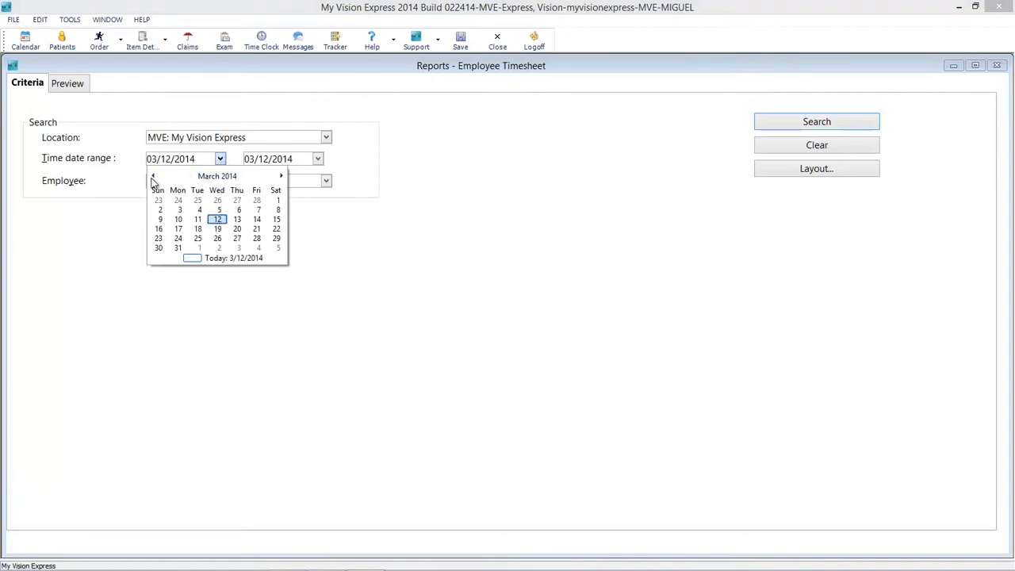
click(153, 177)
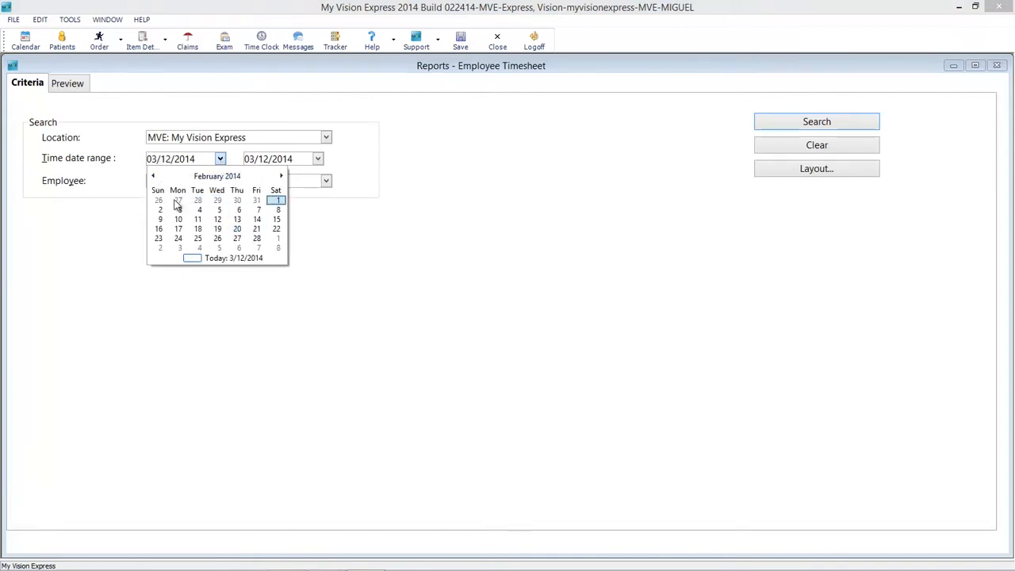
click(157, 200)
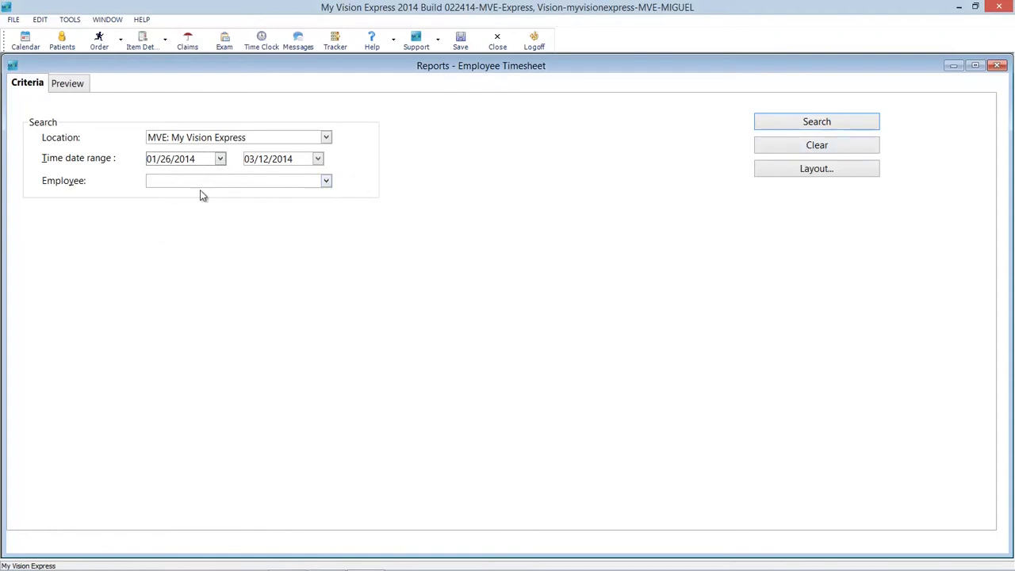
click(848, 124)
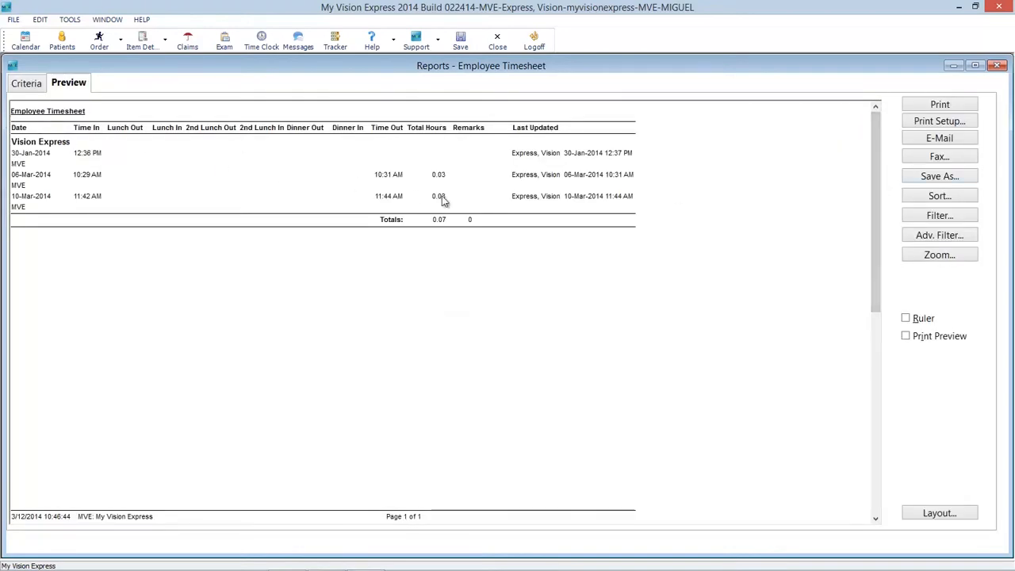
drag(875, 249, 855, 463)
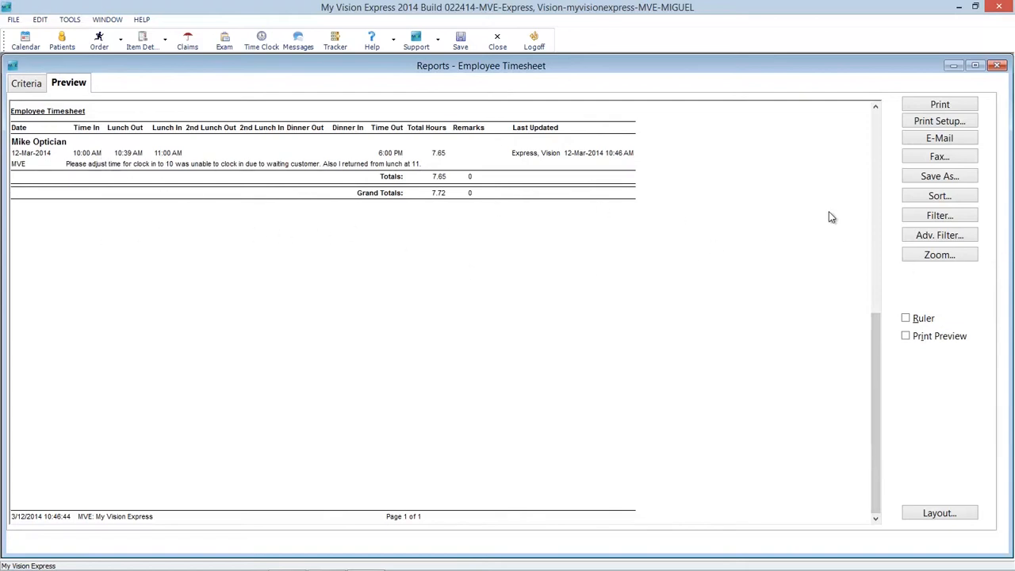
Step: Save the timesheet report to the Desktop as a CSV file named "payroll we 031214", then close the report
click(922, 178)
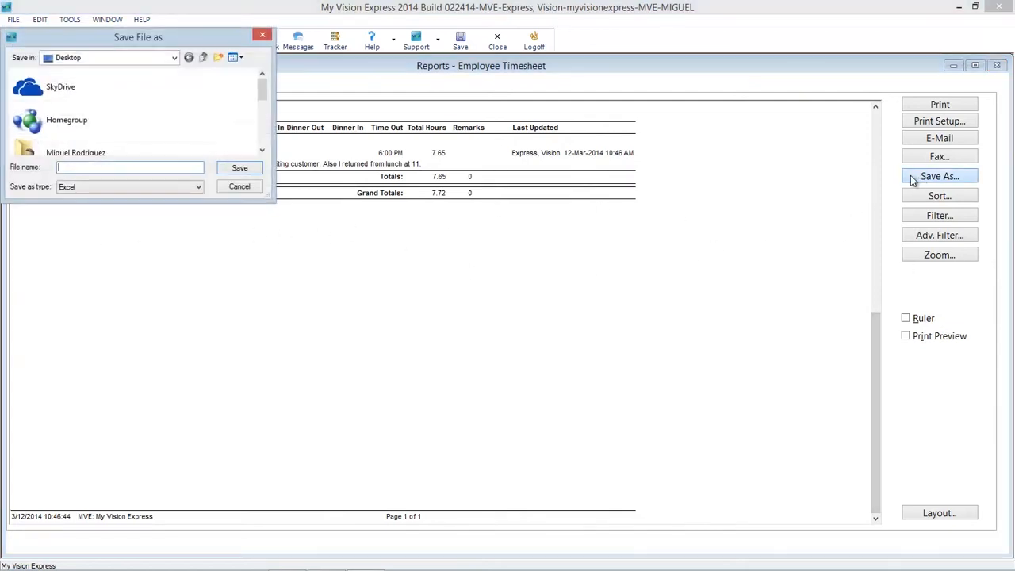
click(200, 187)
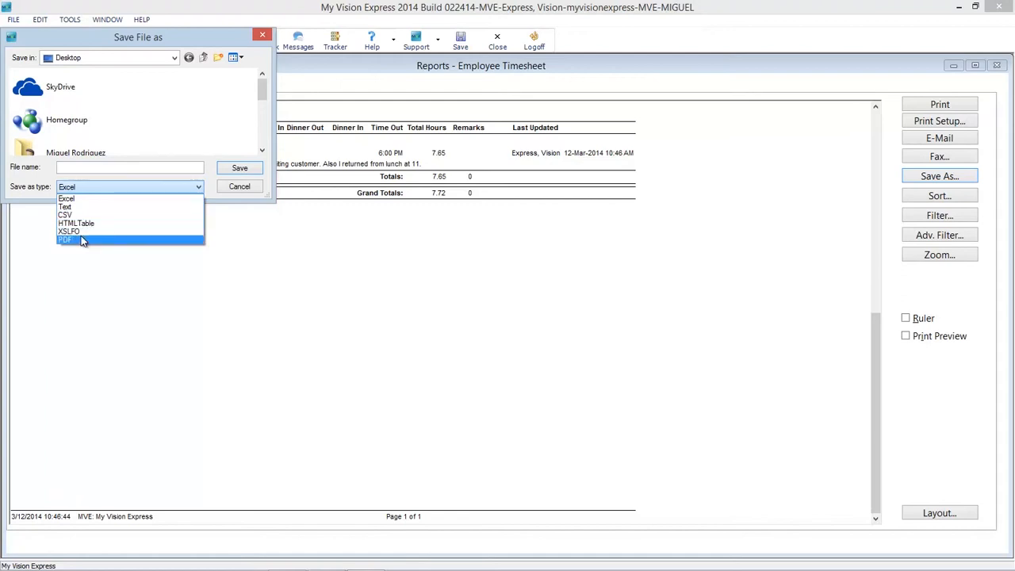
click(84, 216)
click(180, 189)
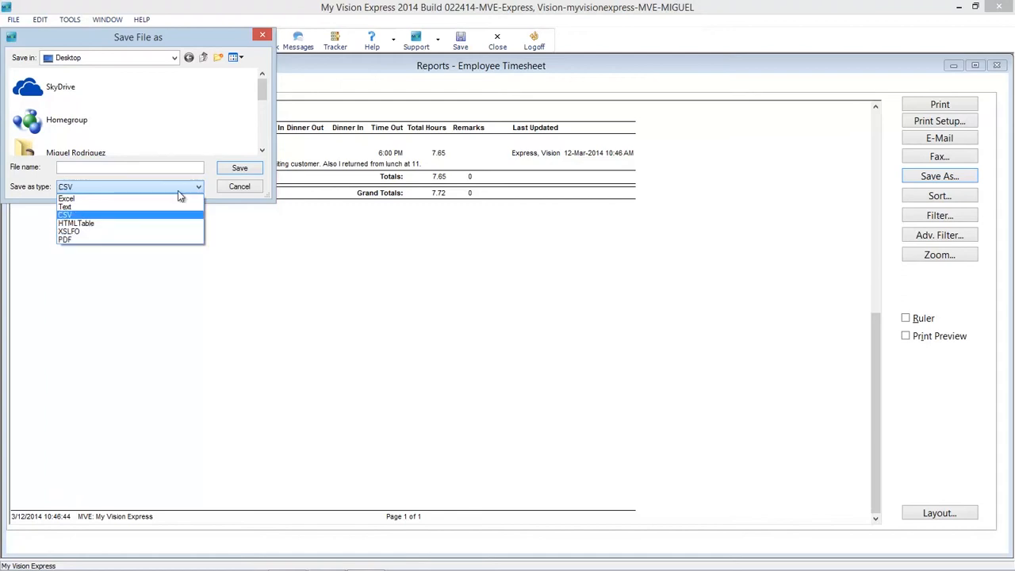
click(70, 215)
click(93, 170)
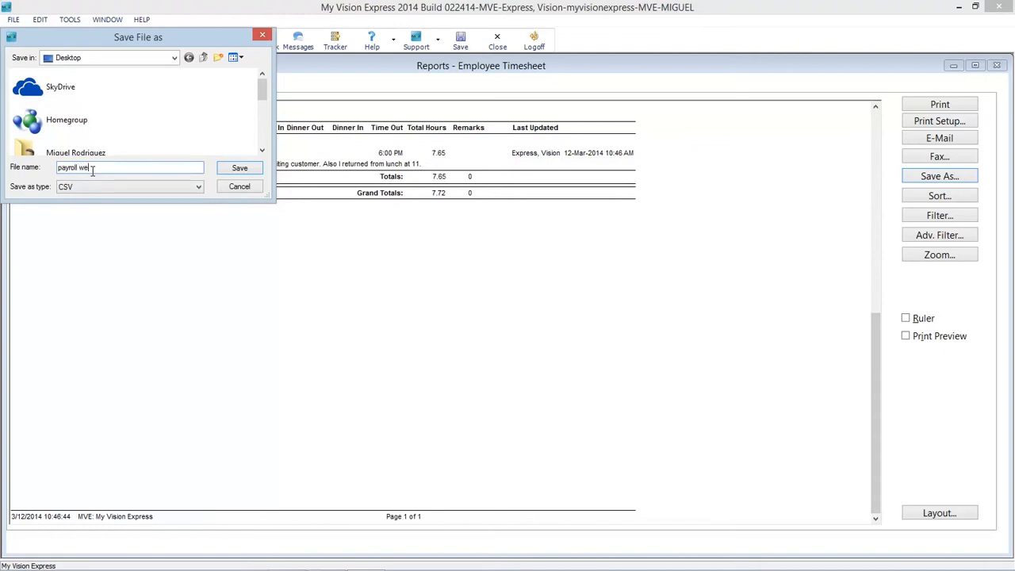
text(payroll we 031214)
click(223, 173)
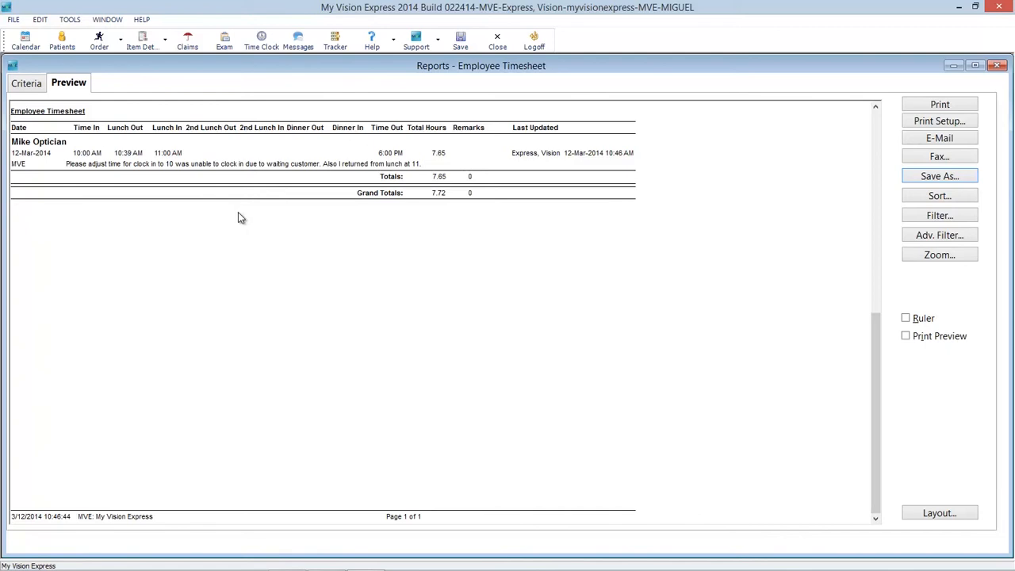
click(999, 66)
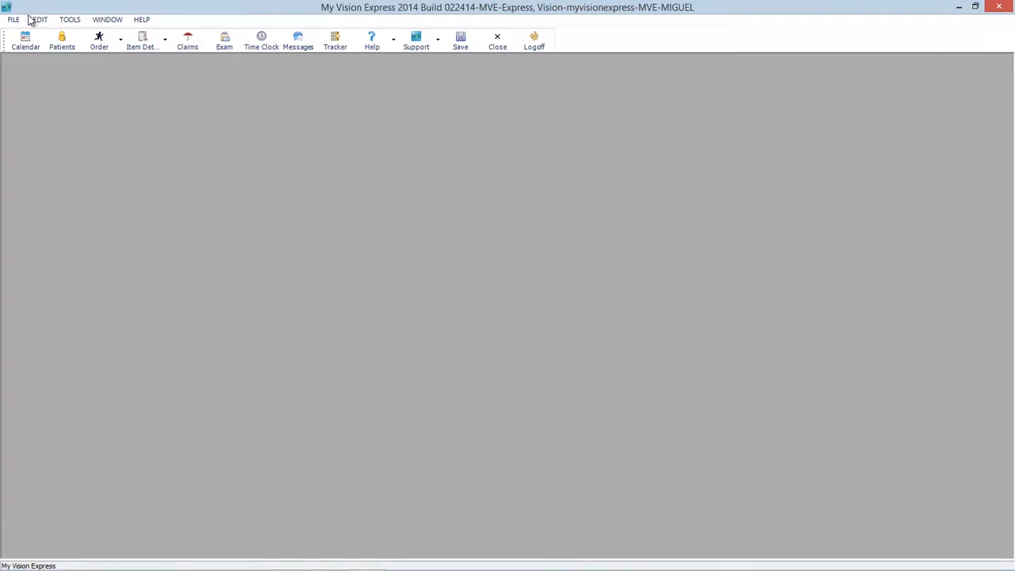
Step: Run the Employee Timesheet Summary report for all employees from February 2014 through 03/12/2014
click(20, 24)
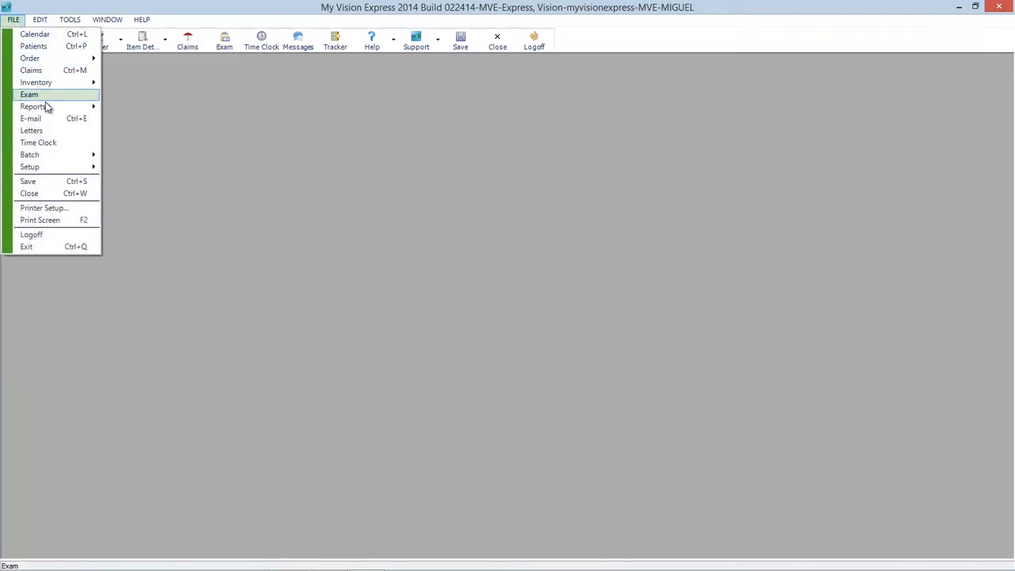
mouse_move(46, 109)
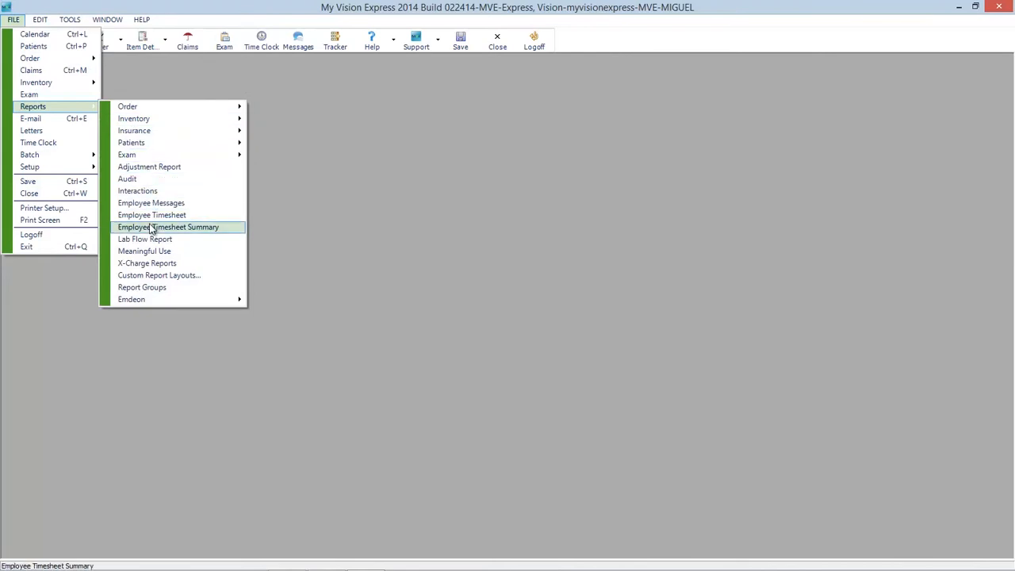
click(150, 228)
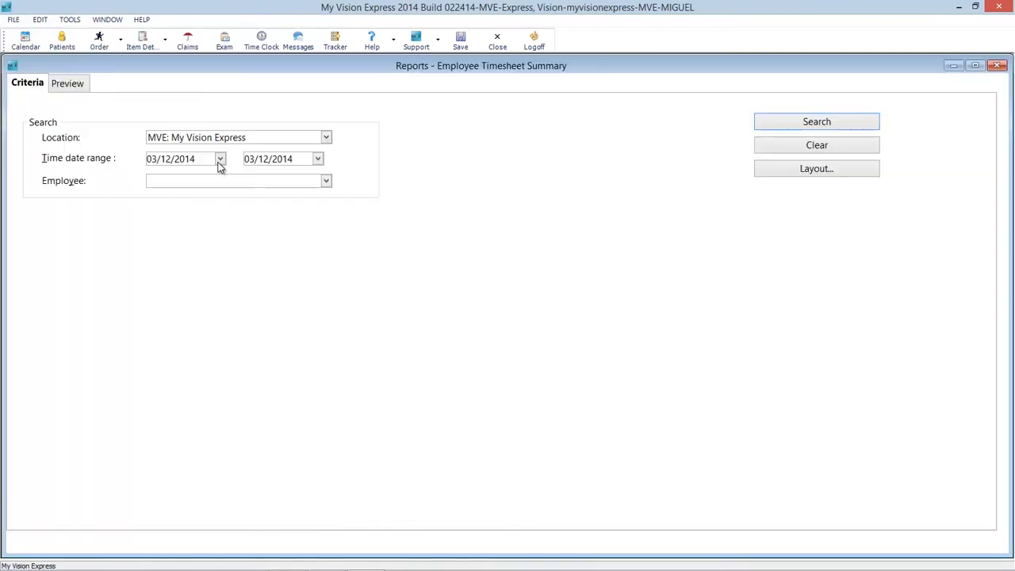
click(220, 159)
click(153, 176)
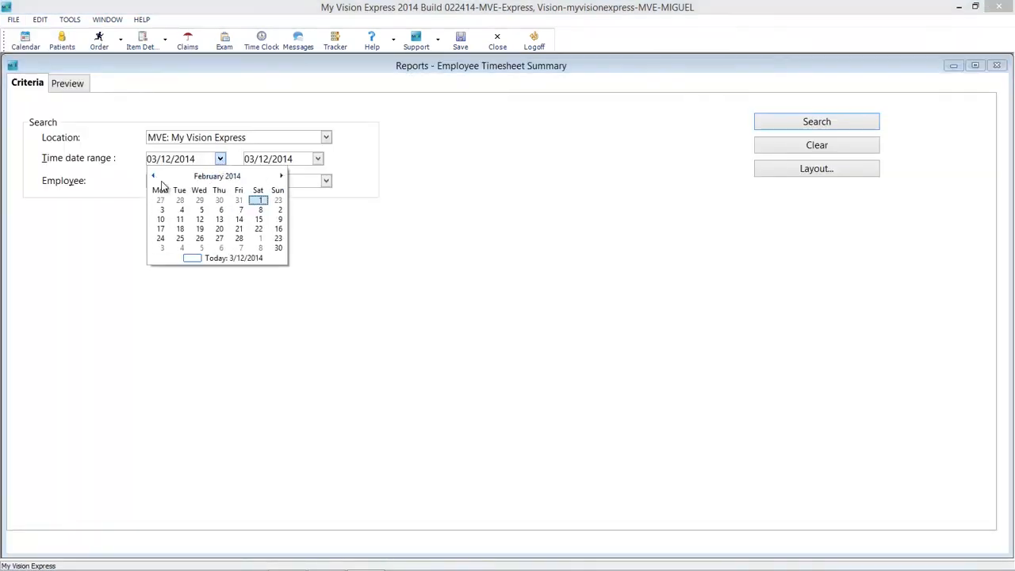
click(160, 214)
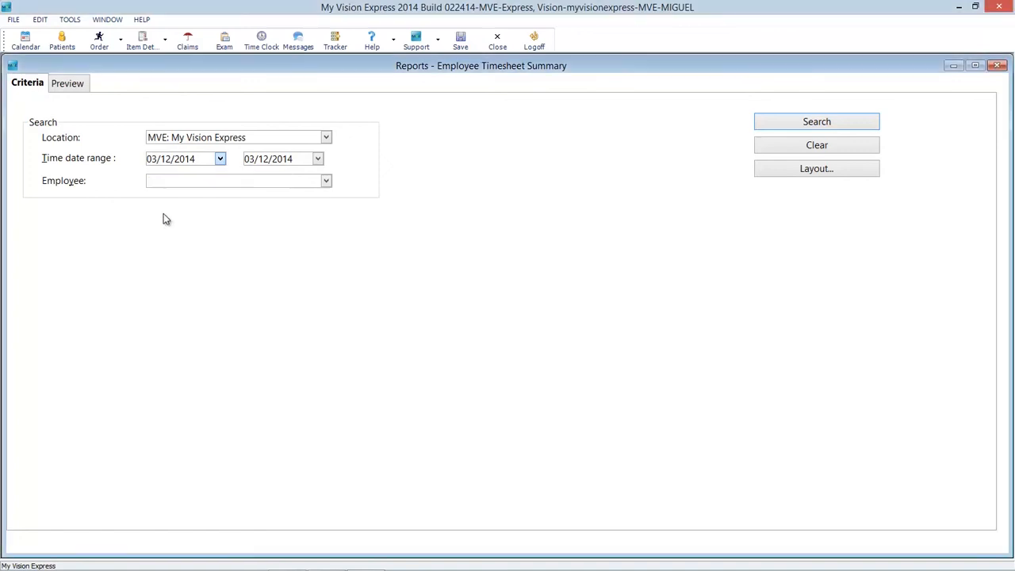
click(839, 124)
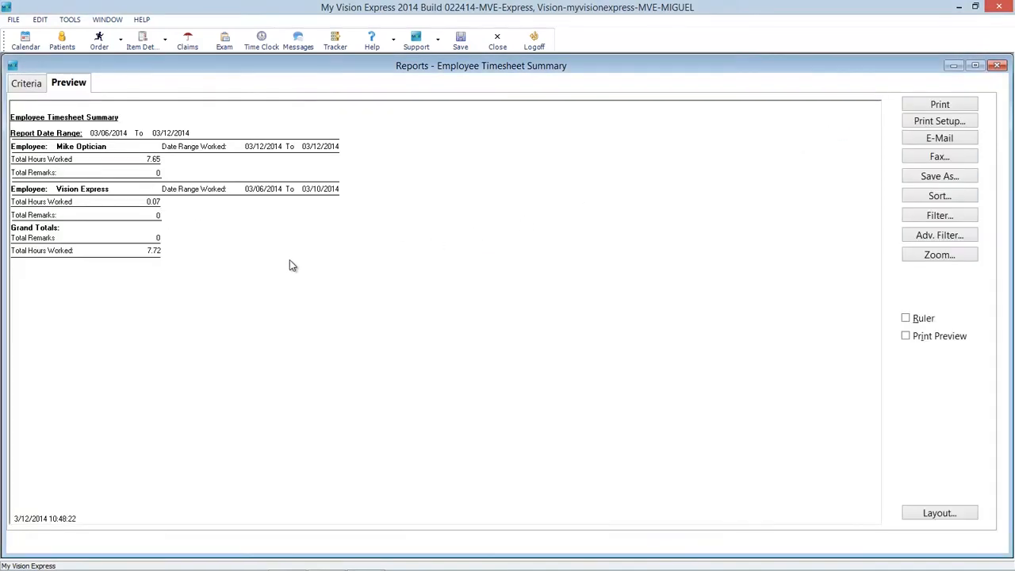